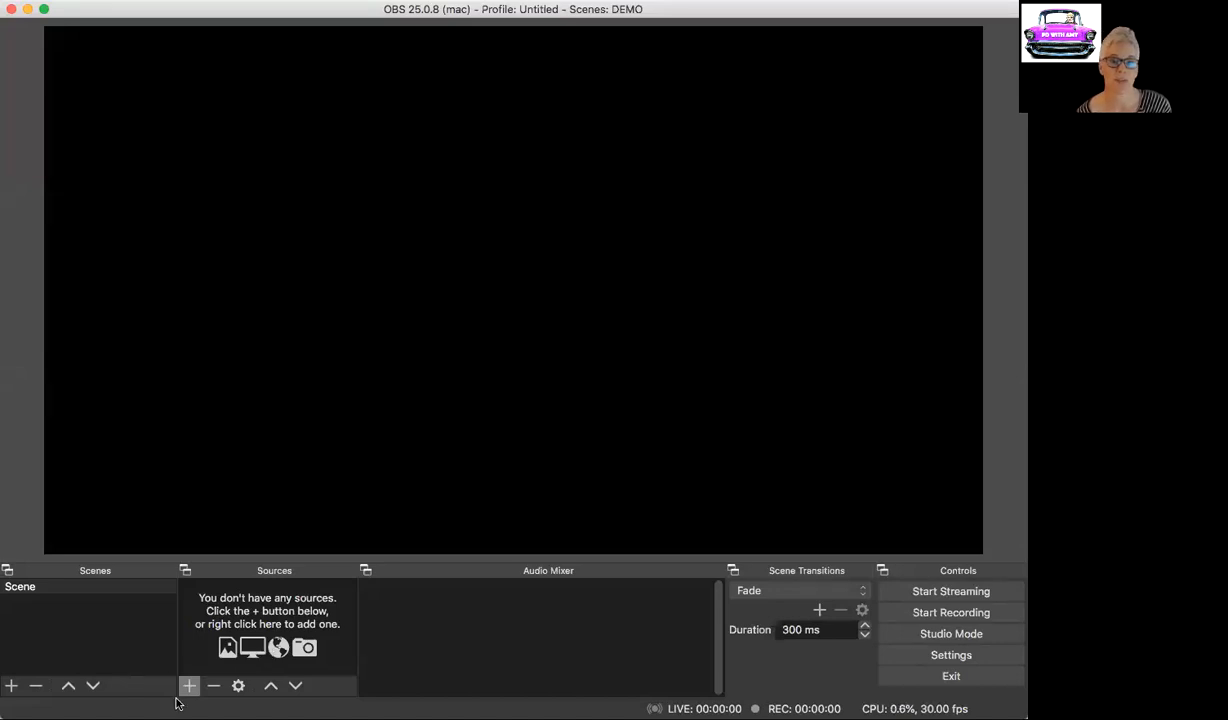
# - Rename the default scene as "scene 1"
pyautogui.click(15, 588)
pyautogui.rightClick(15, 589)
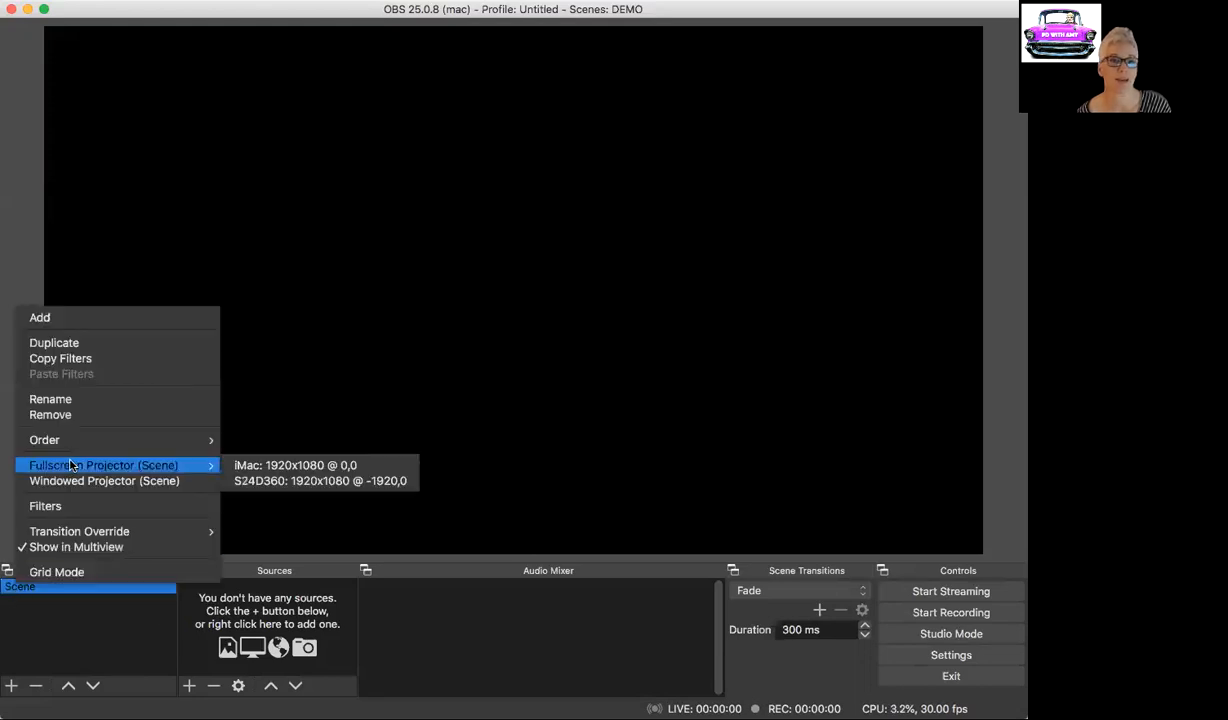
pyautogui.click(70, 402)
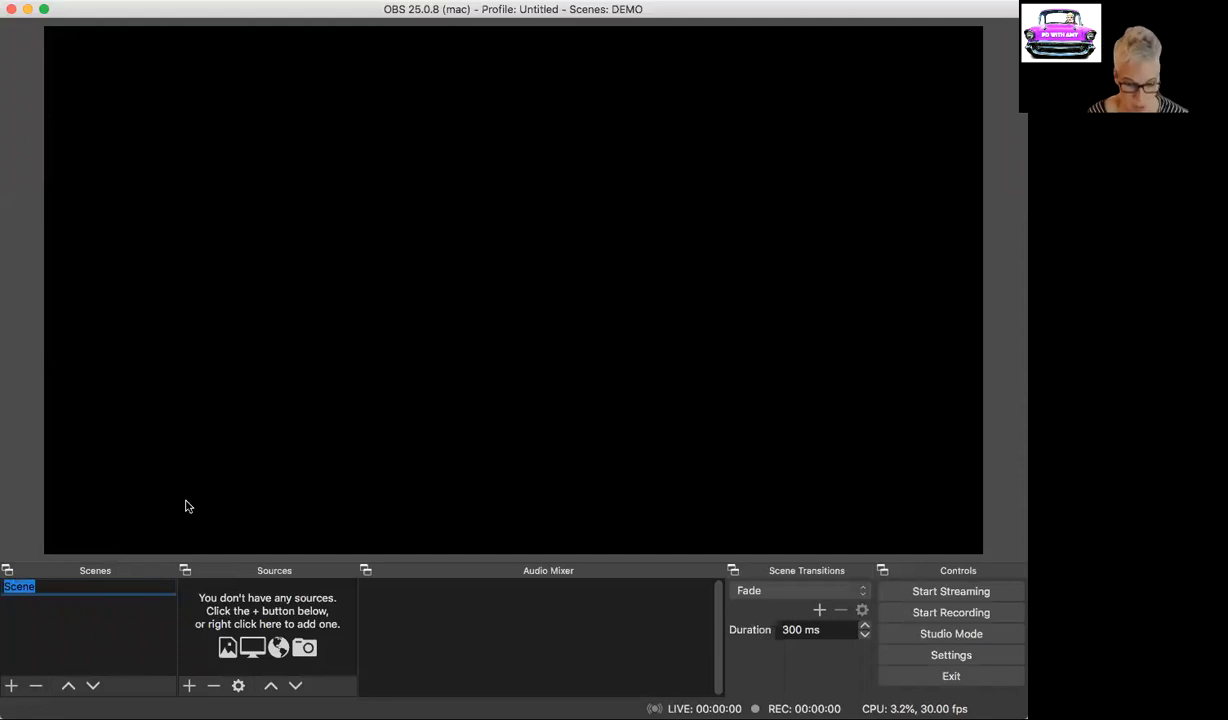
pyautogui.write('scene 1')
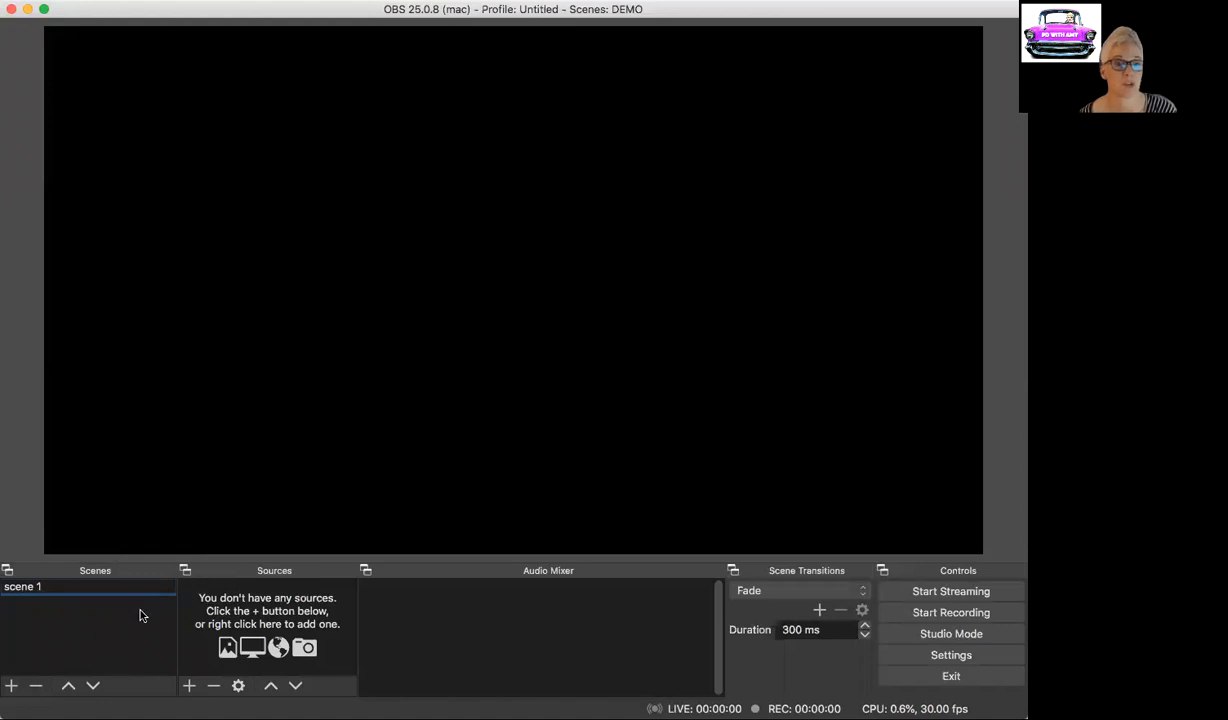
pyautogui.click(97, 622)
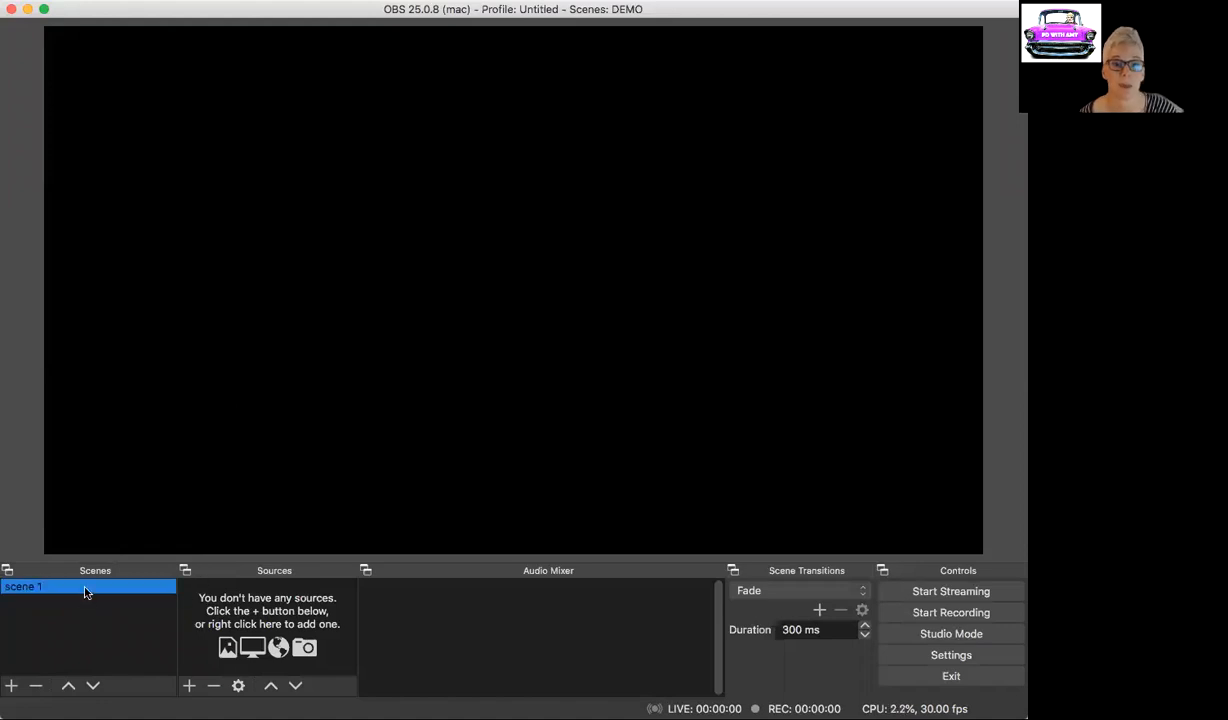
pyautogui.rightClick(84, 593)
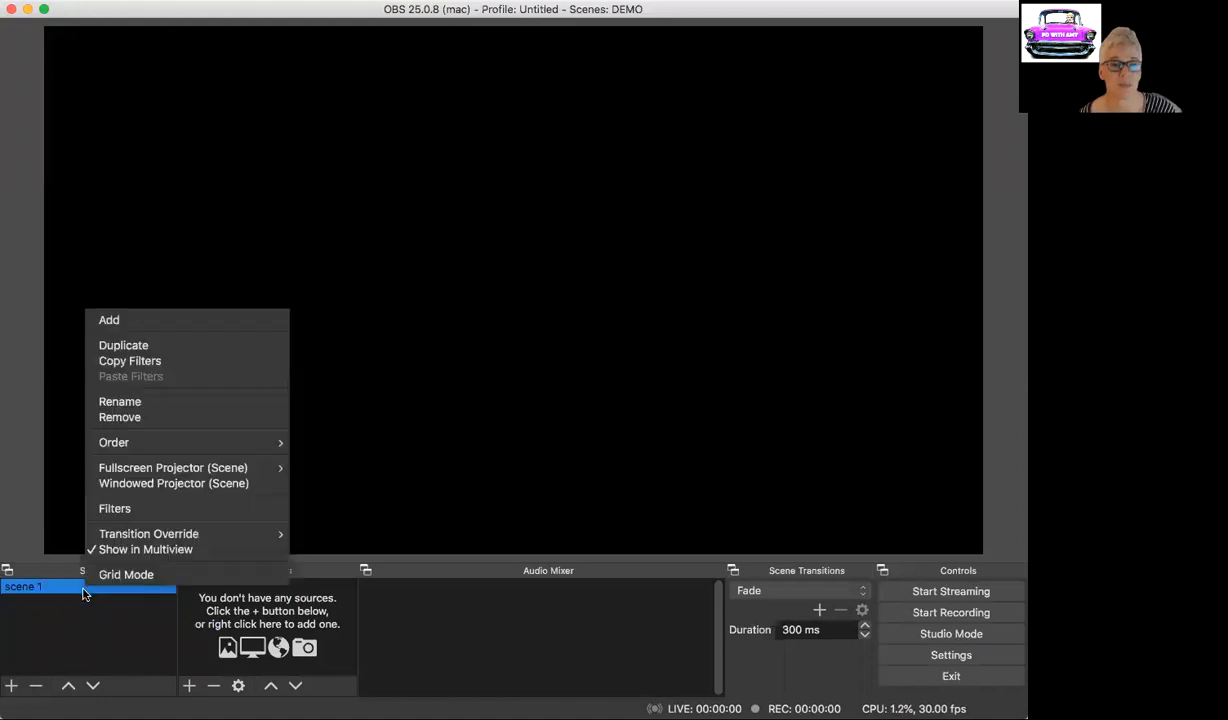
pyautogui.click(71, 593)
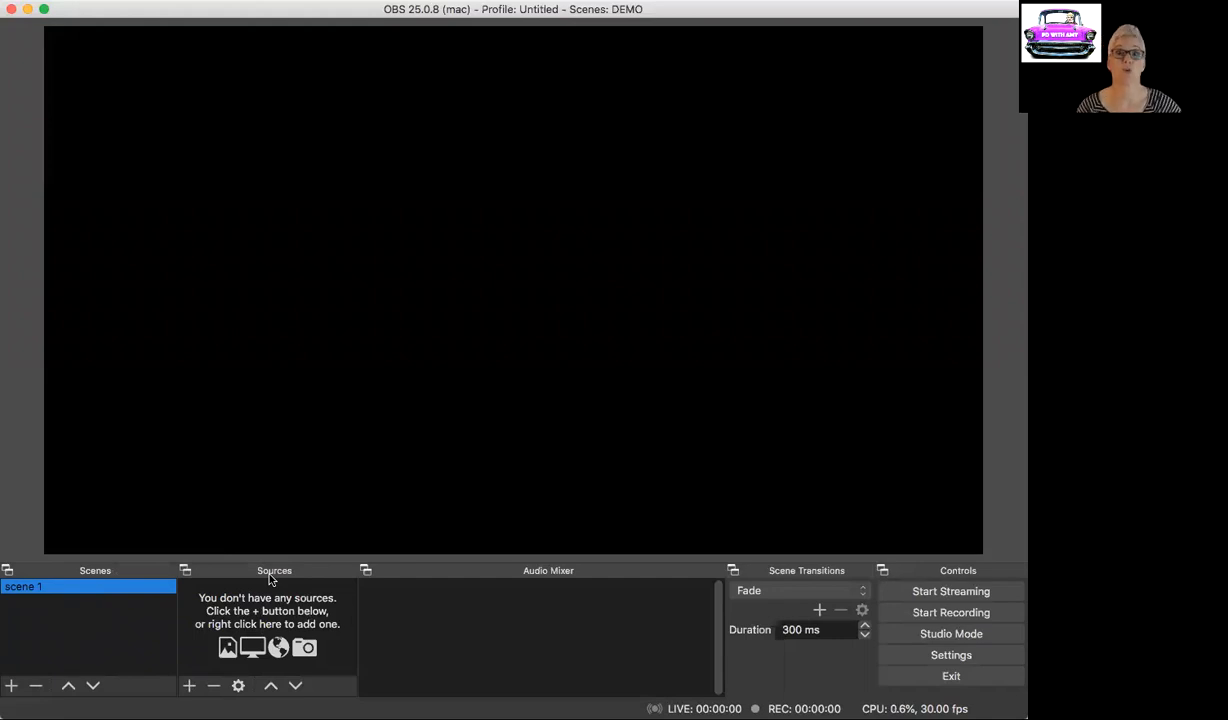
# - Add an Audio Input Capture source to the scene with Blue Snowball as its device
pyautogui.click(189, 686)
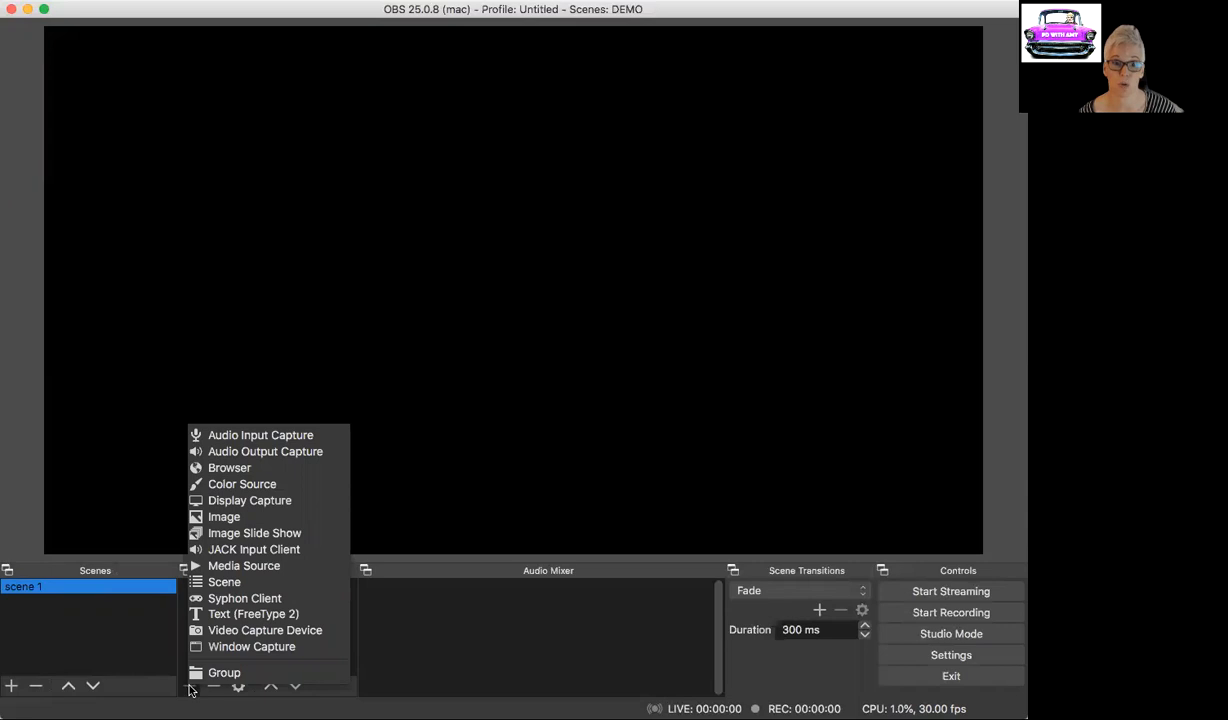
pyautogui.click(256, 436)
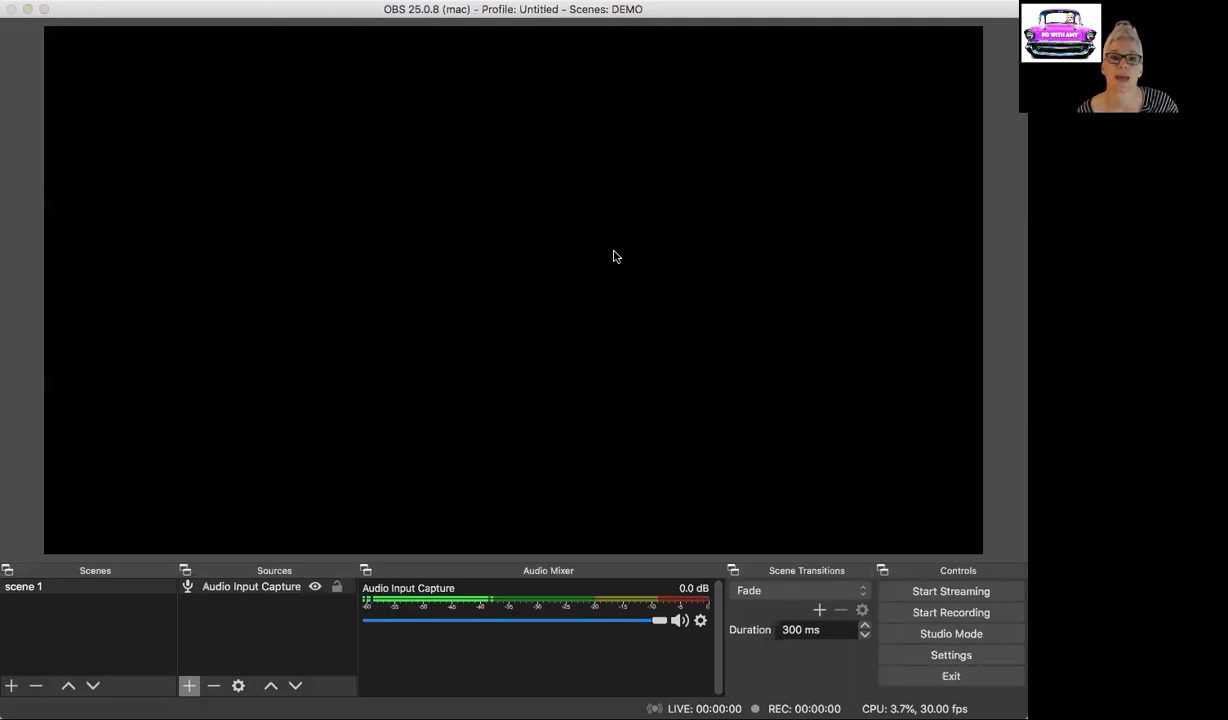
pyautogui.click(761, 160)
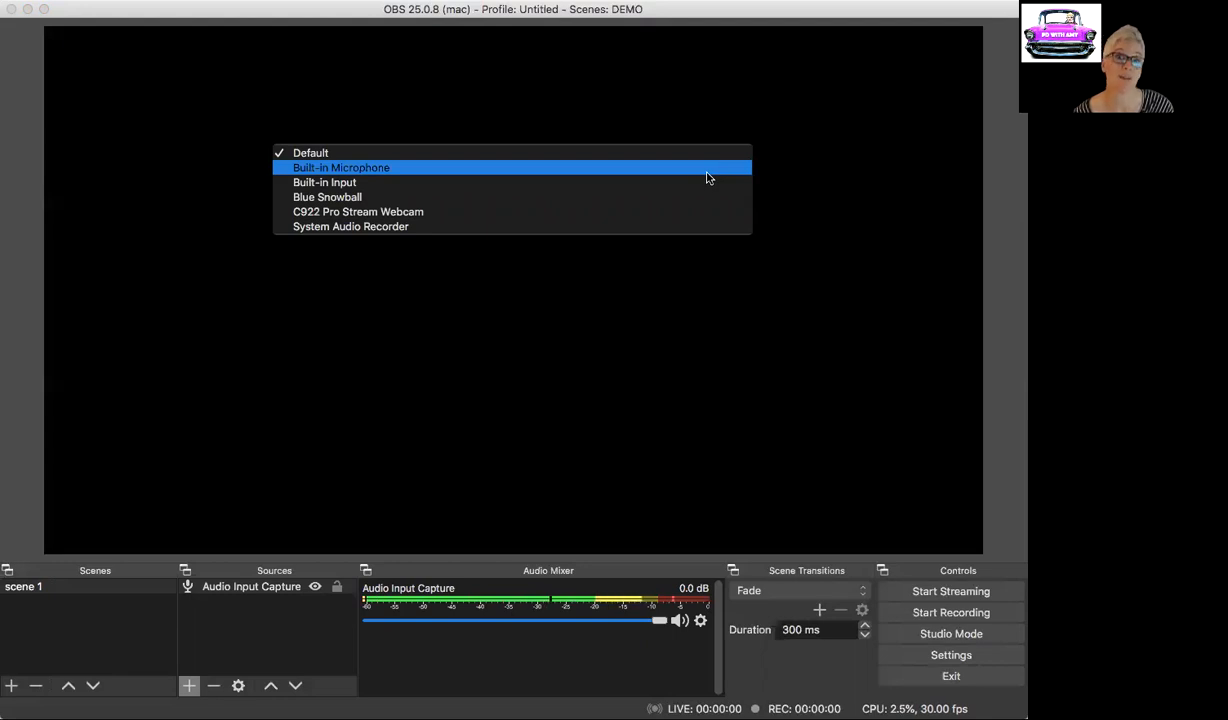
pyautogui.click(420, 203)
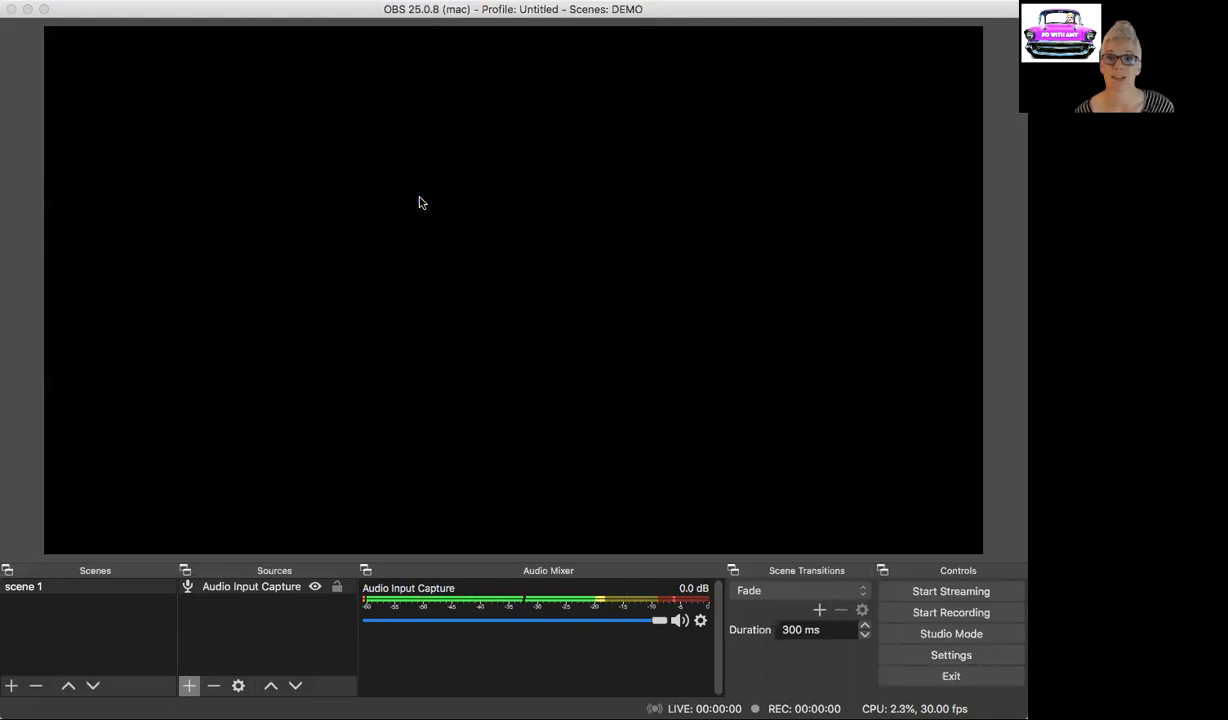
pyautogui.click(754, 561)
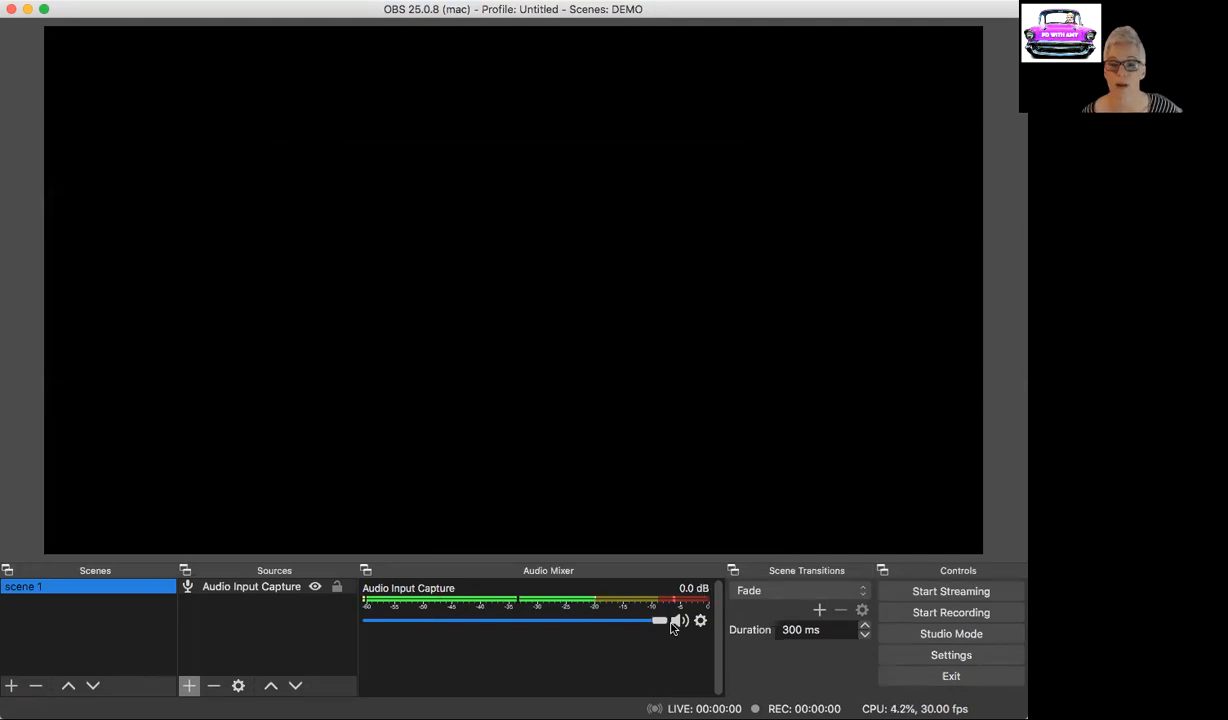
pyautogui.moveTo(659, 621)
pyautogui.mouseDown()
pyautogui.moveTo(474, 627)
pyautogui.moveTo(667, 628)
pyautogui.mouseUp()
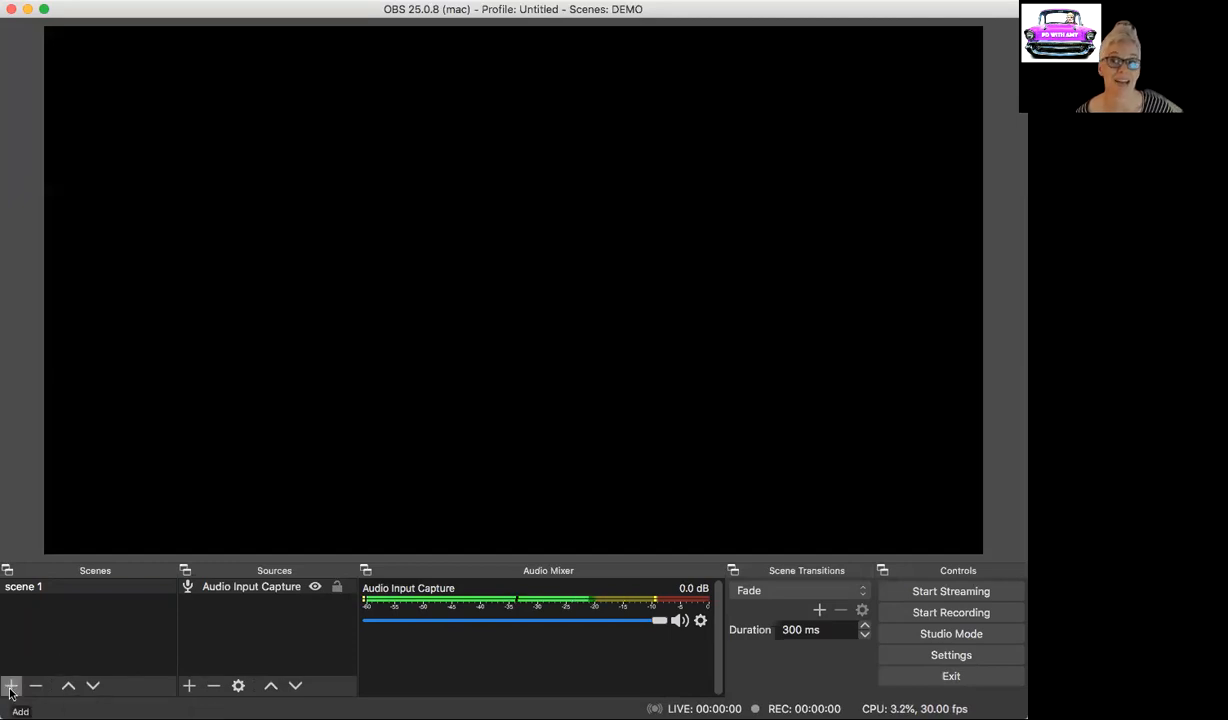
# - Rename "scene 1" as "calendar talk"
pyautogui.click(37, 588)
pyautogui.rightClick(38, 592)
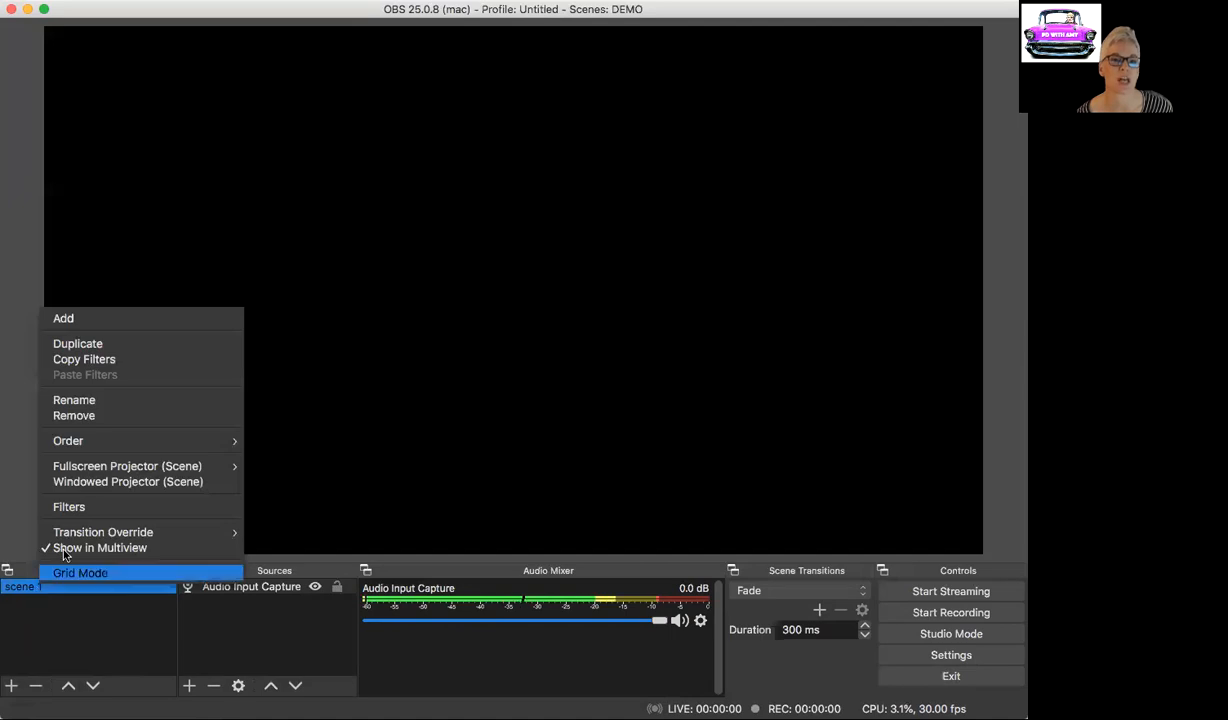
pyautogui.click(90, 403)
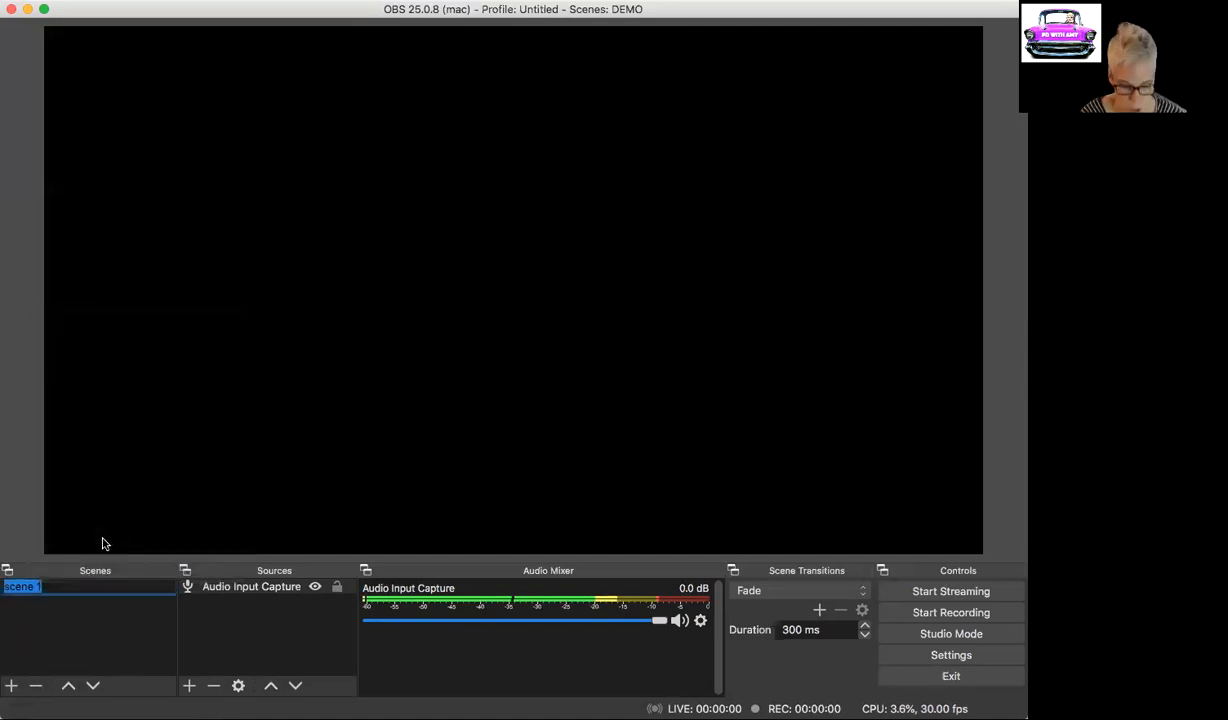
pyautogui.write('cal')
pyautogui.write('en')
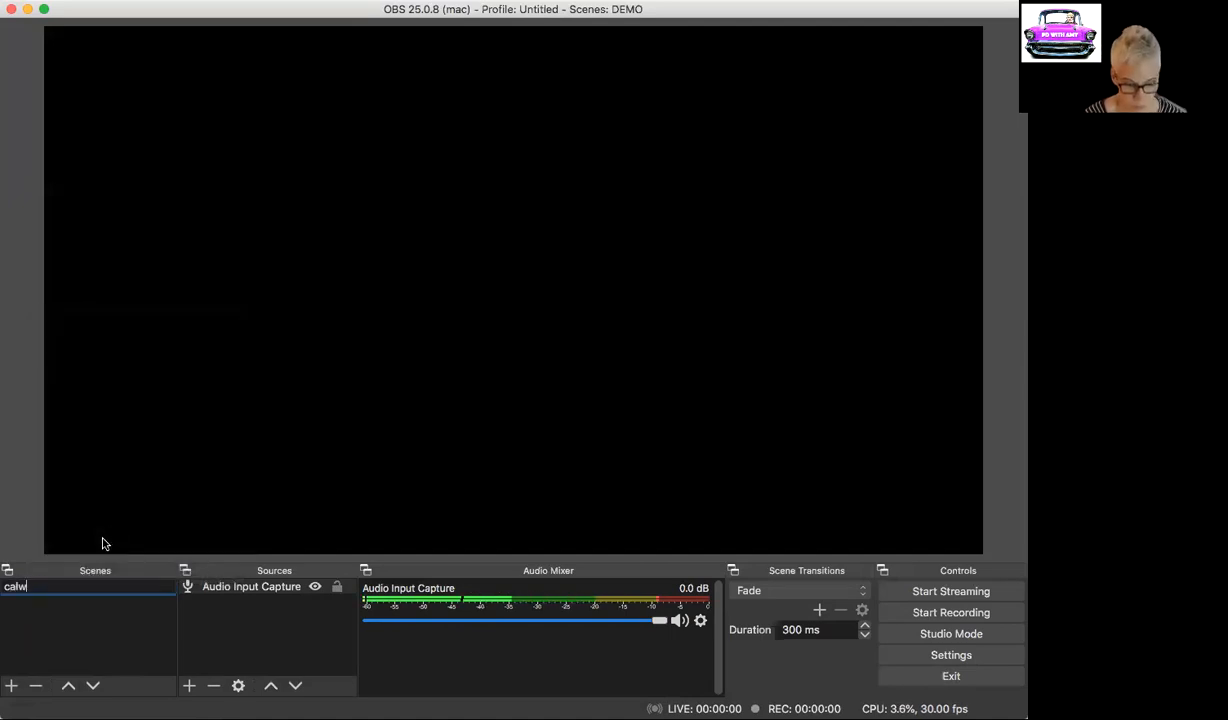
pyautogui.write('dar talk')
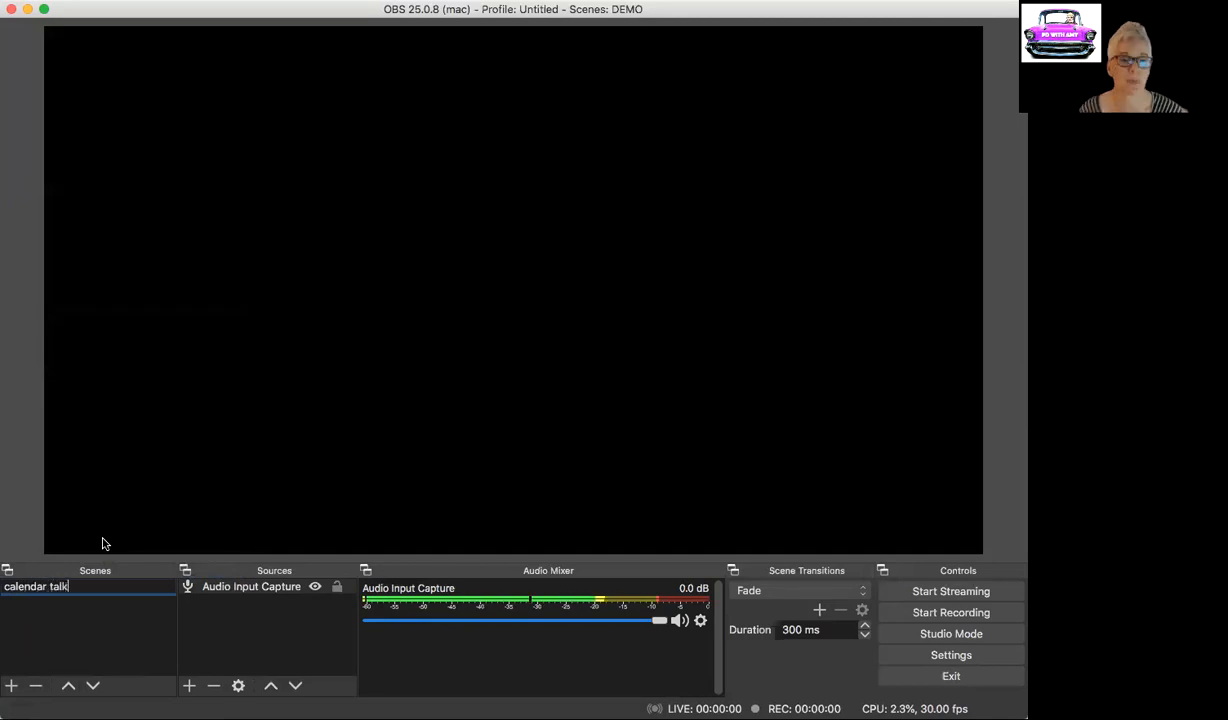
pyautogui.click(96, 625)
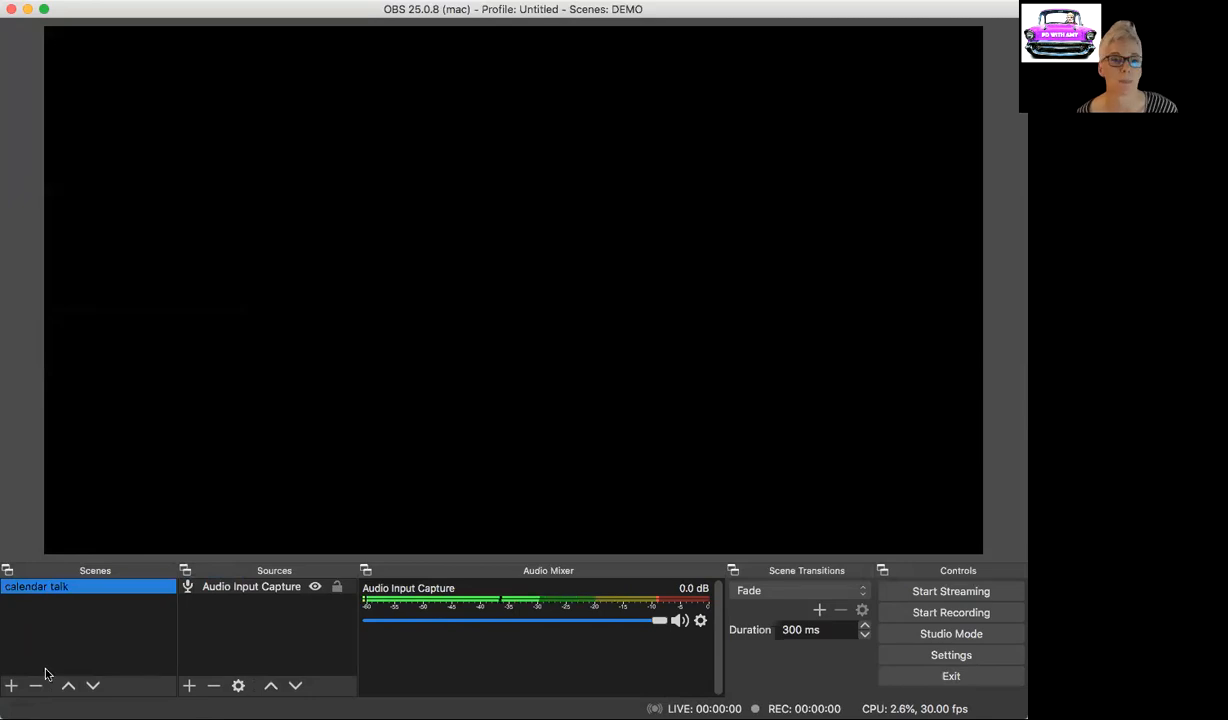
# - Create a second scene named "special person" and add an Audio Input Capture source to it
pyautogui.click(12, 686)
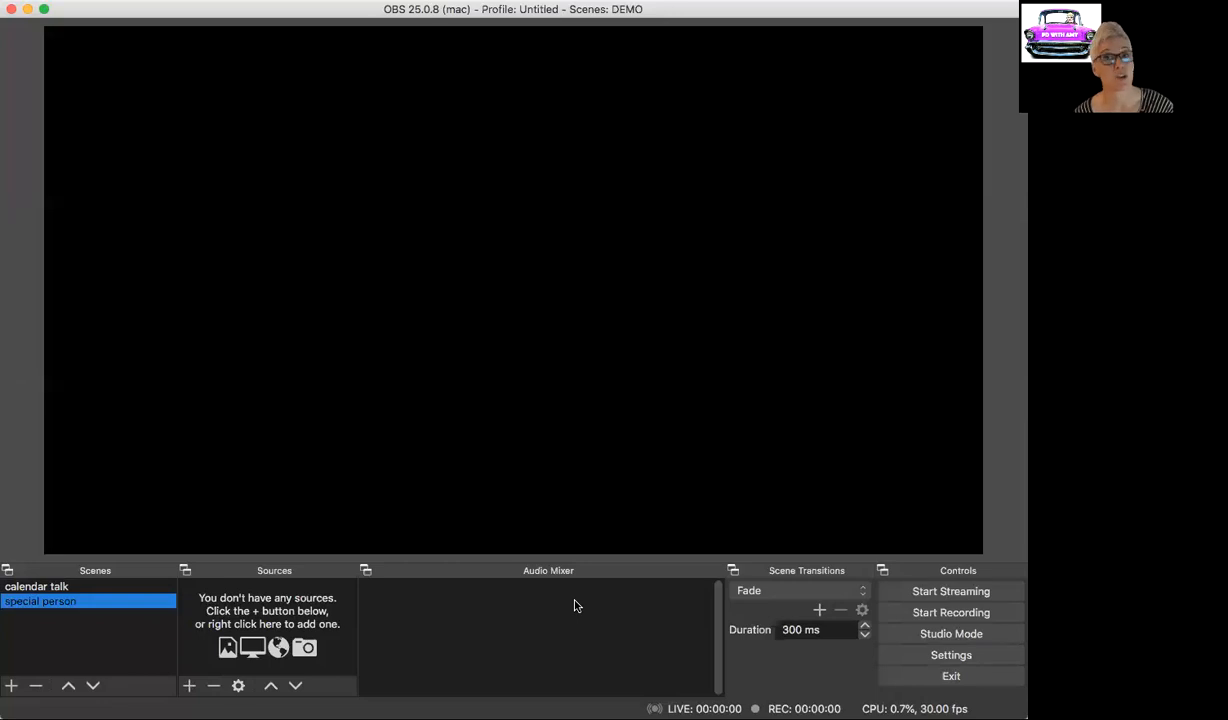
pyautogui.click(187, 686)
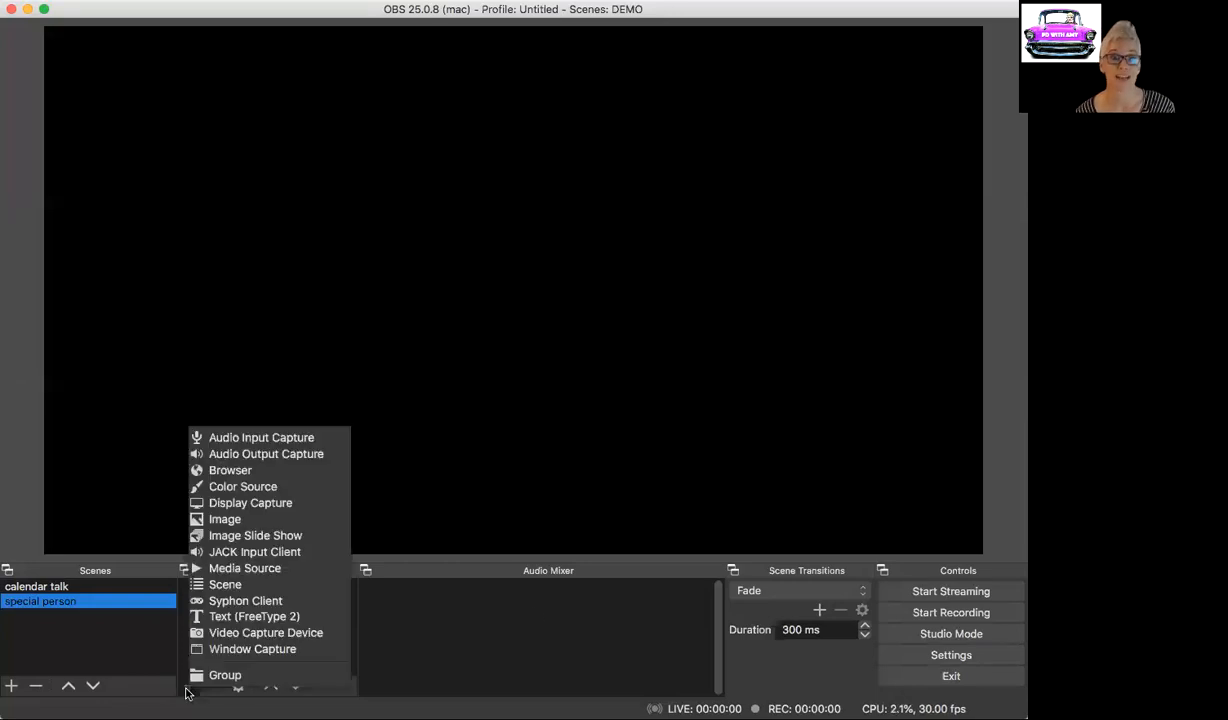
pyautogui.click(259, 443)
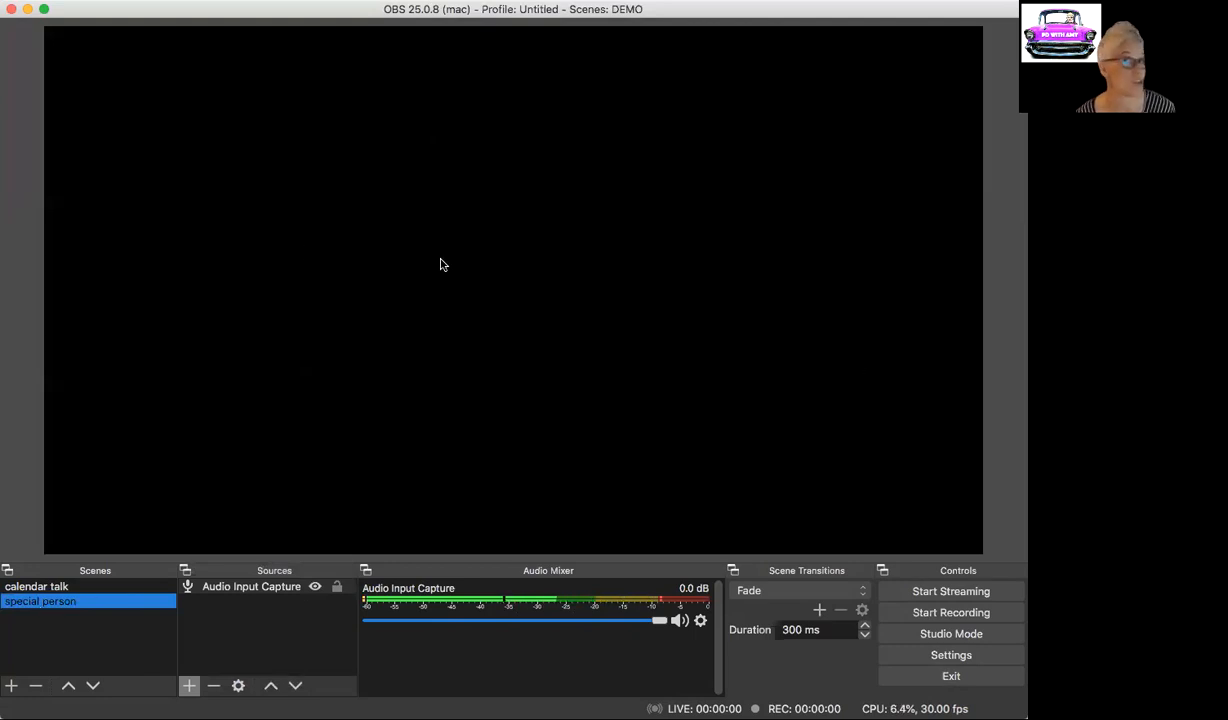
# - Add a Video Capture Device source to the "calendar talk" scene with C922 Pro Stream Webcam as its device
pyautogui.click(42, 590)
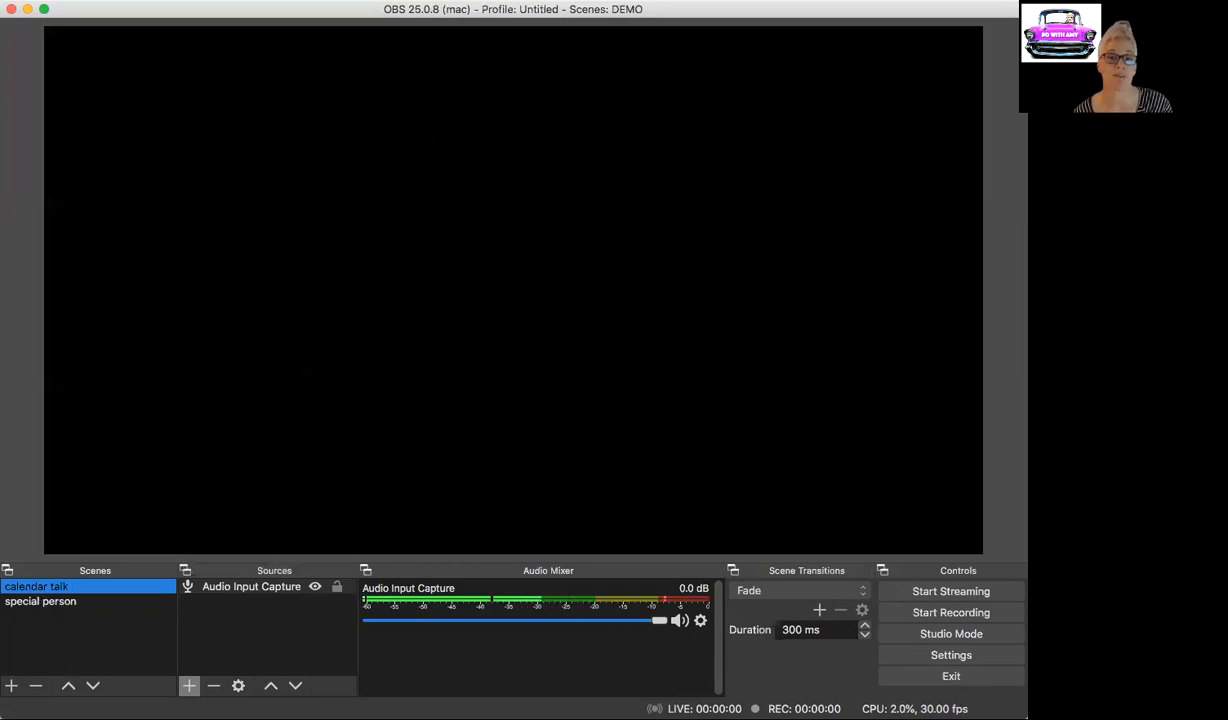
pyautogui.click(189, 685)
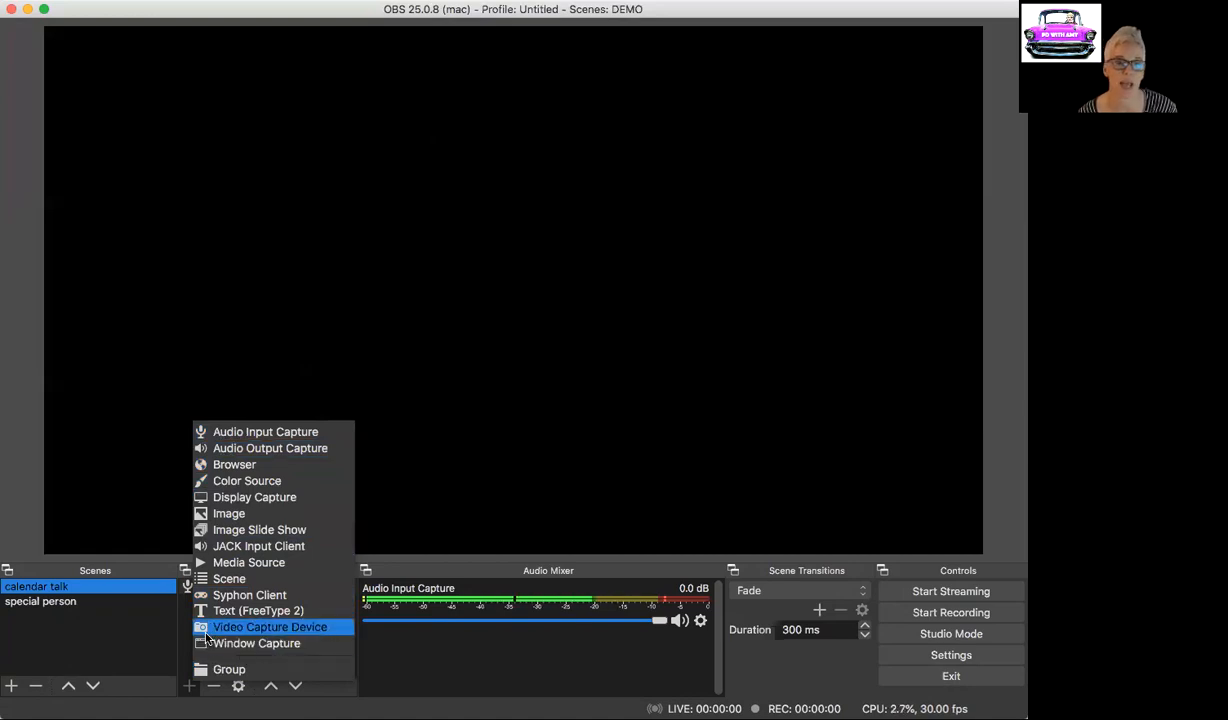
pyautogui.click(257, 630)
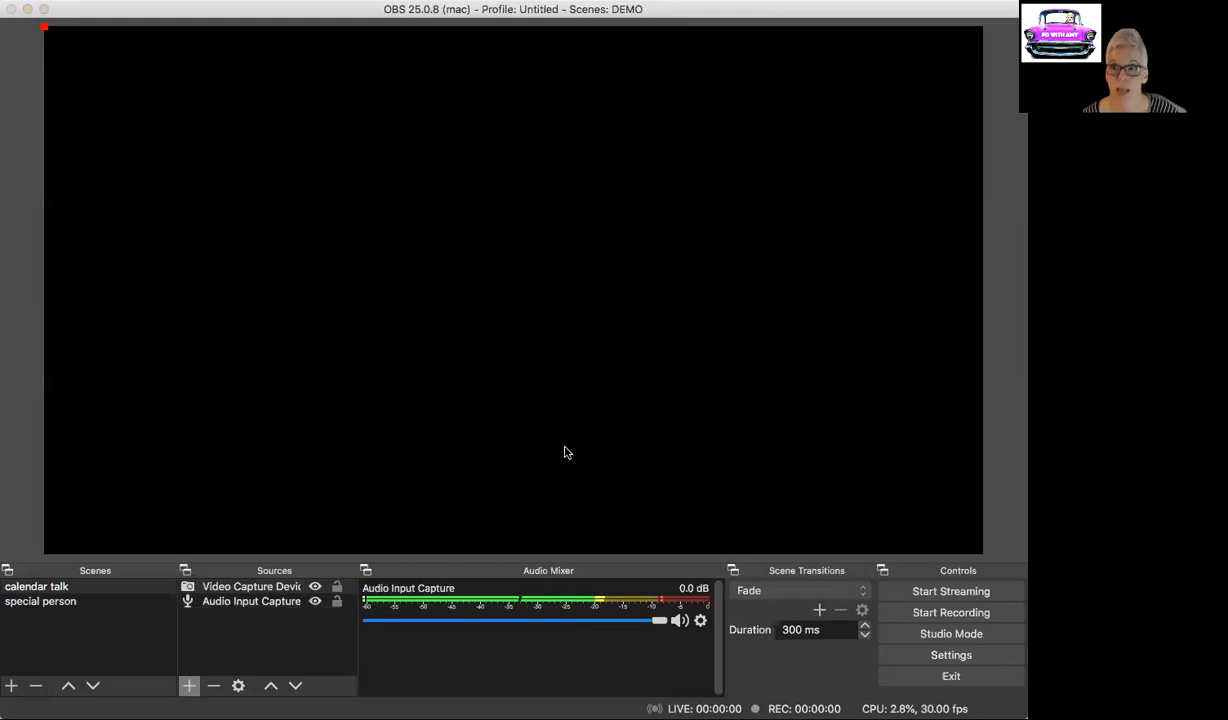
pyautogui.click(765, 440)
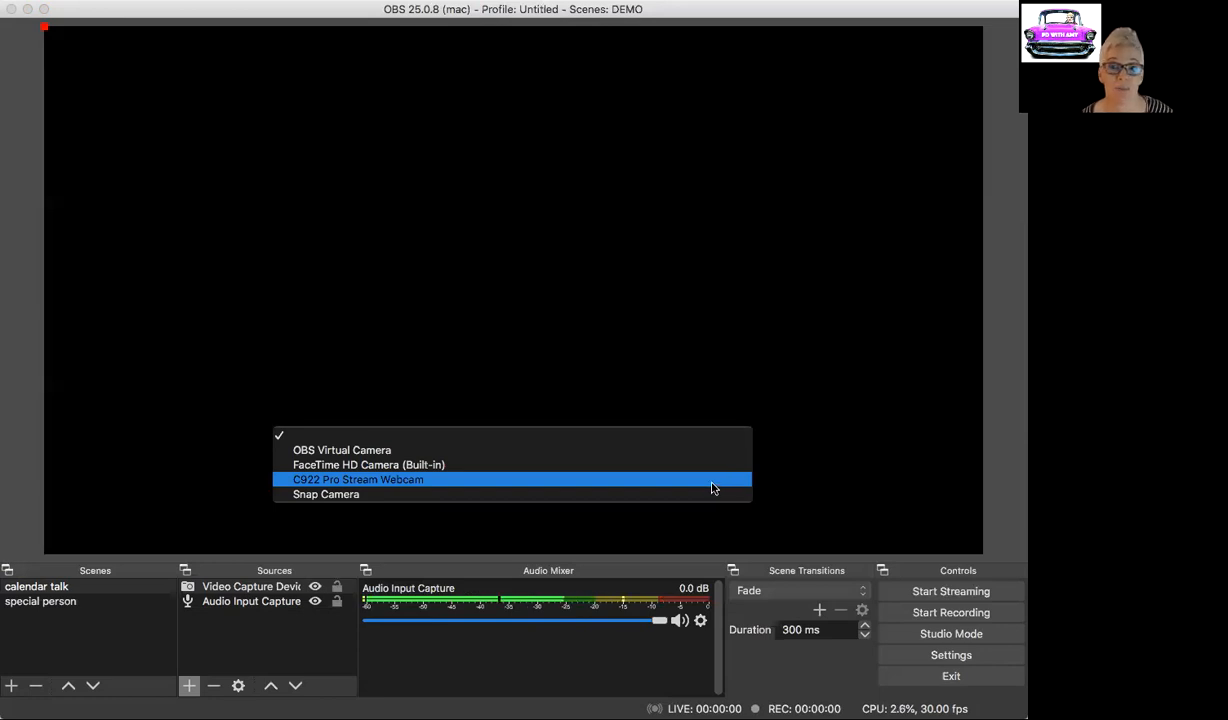
pyautogui.click(497, 480)
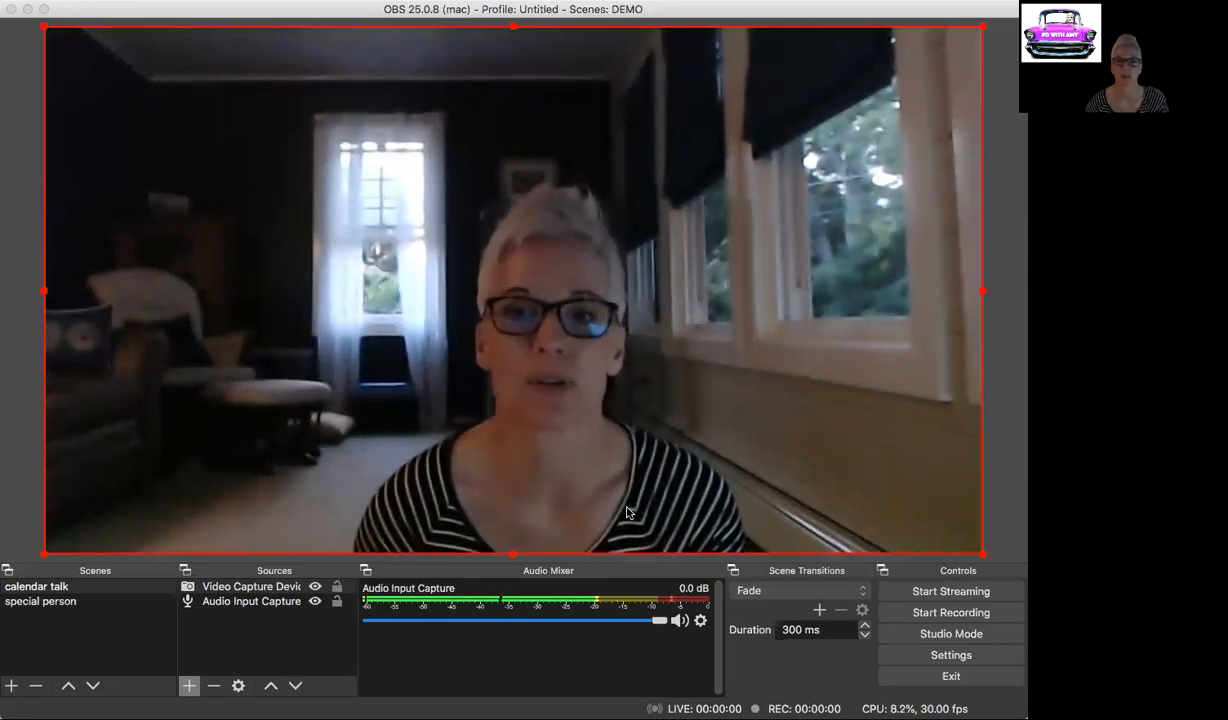
pyautogui.click(745, 576)
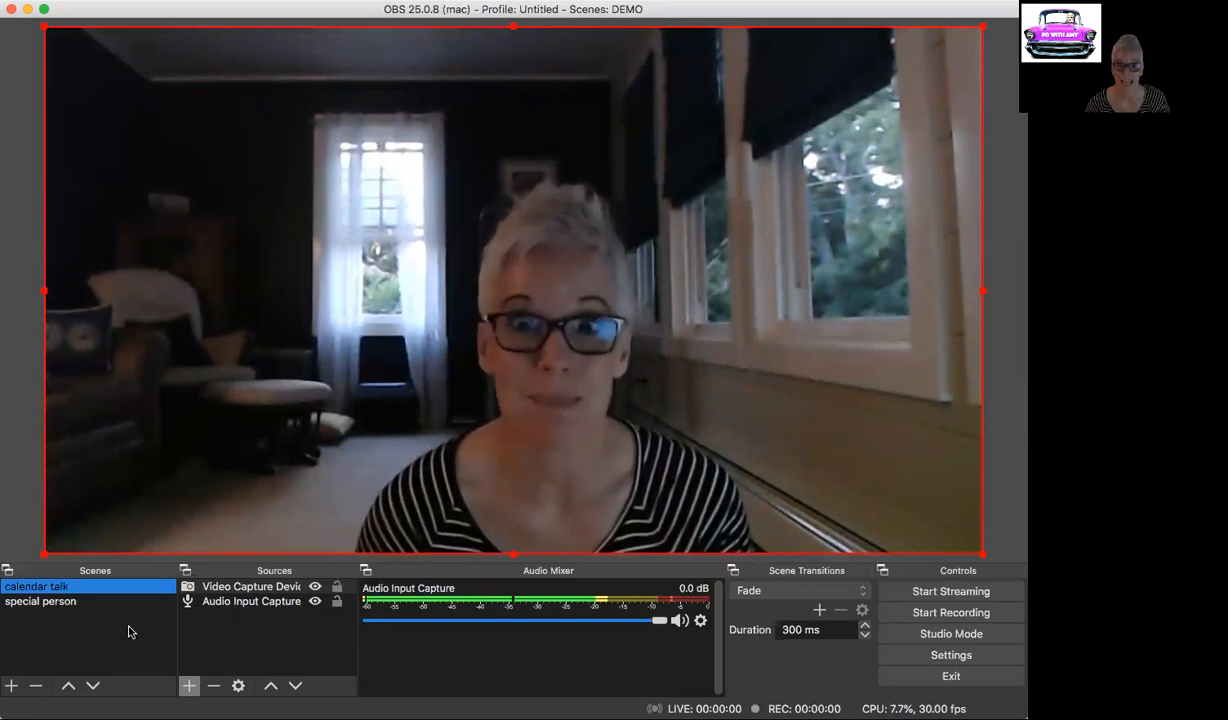
# - Add the Video Capture Device source to the "special person" scene as well
pyautogui.click(45, 606)
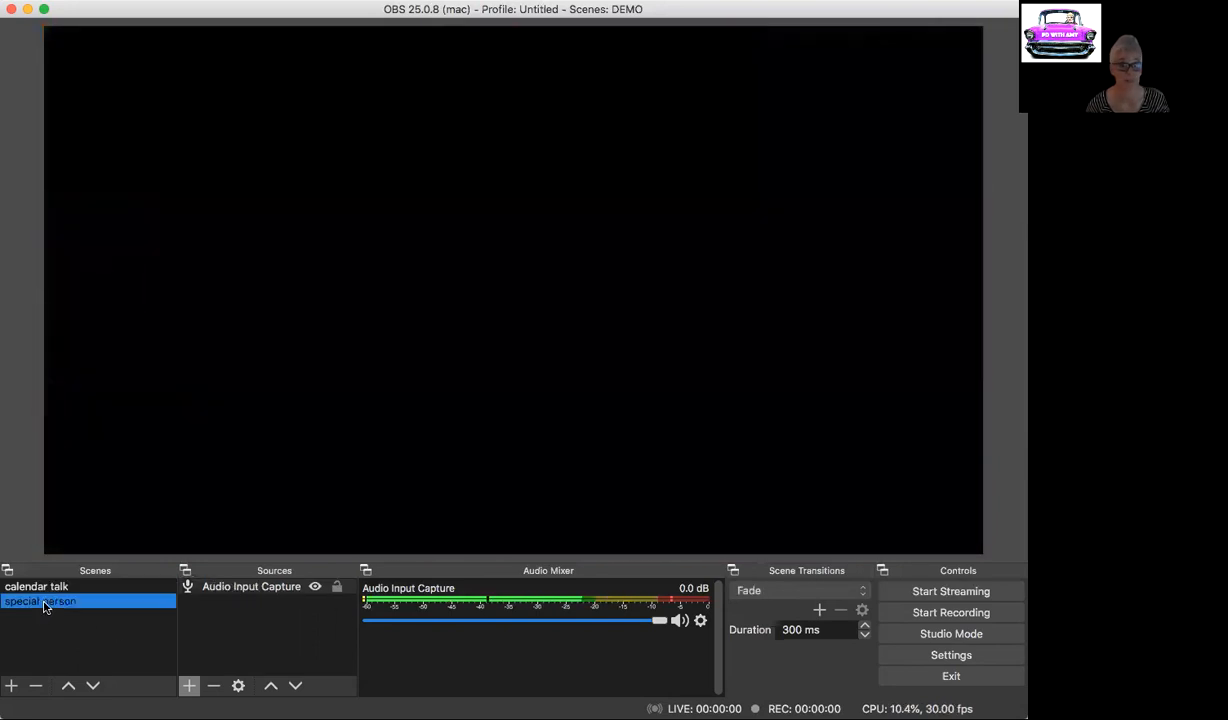
pyautogui.click(187, 685)
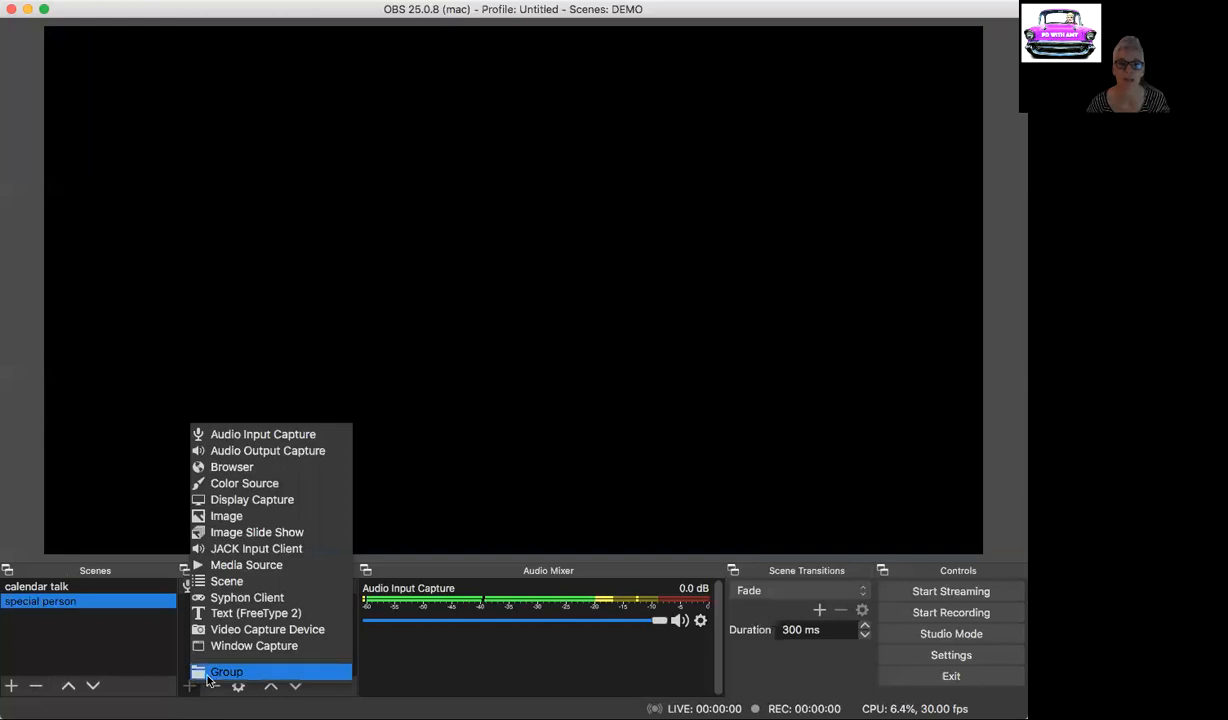
pyautogui.click(242, 630)
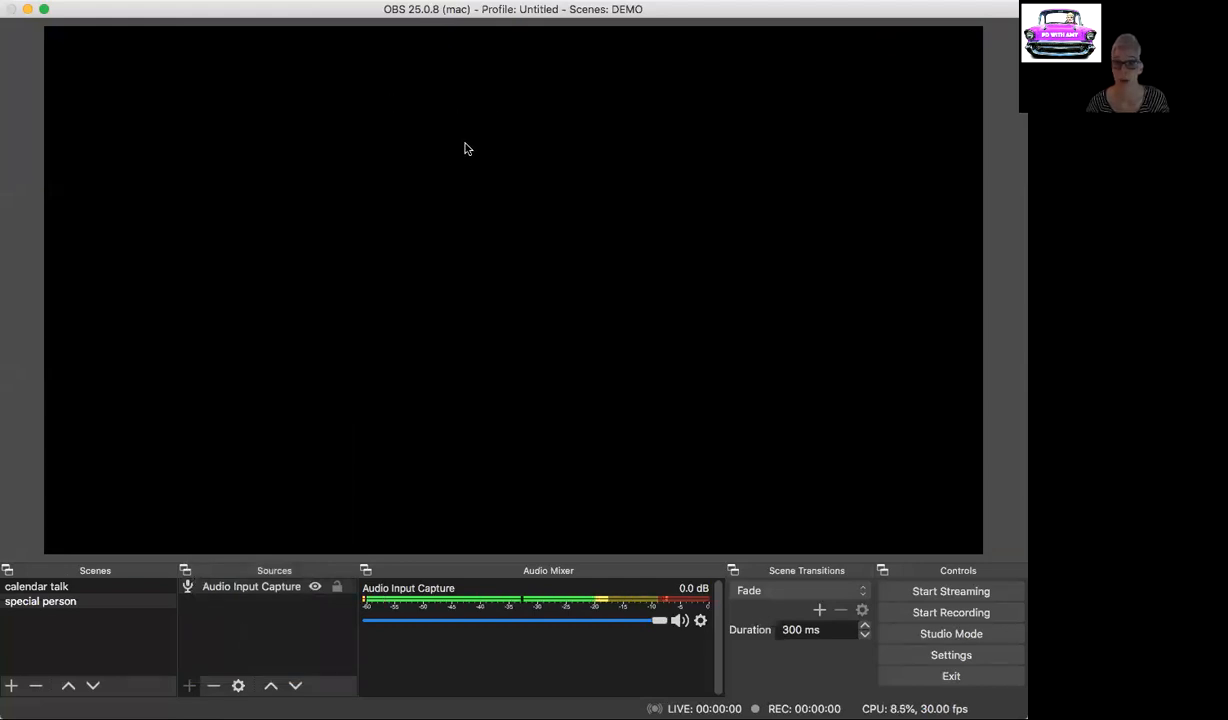
pyautogui.click(617, 255)
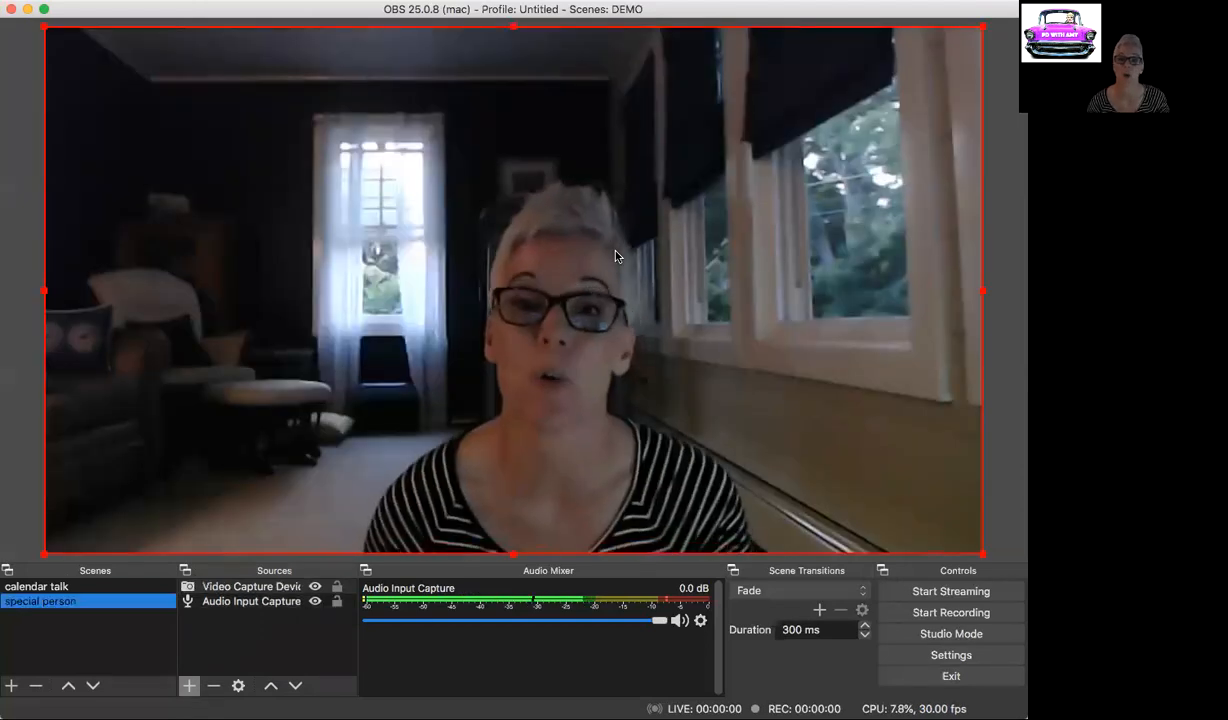